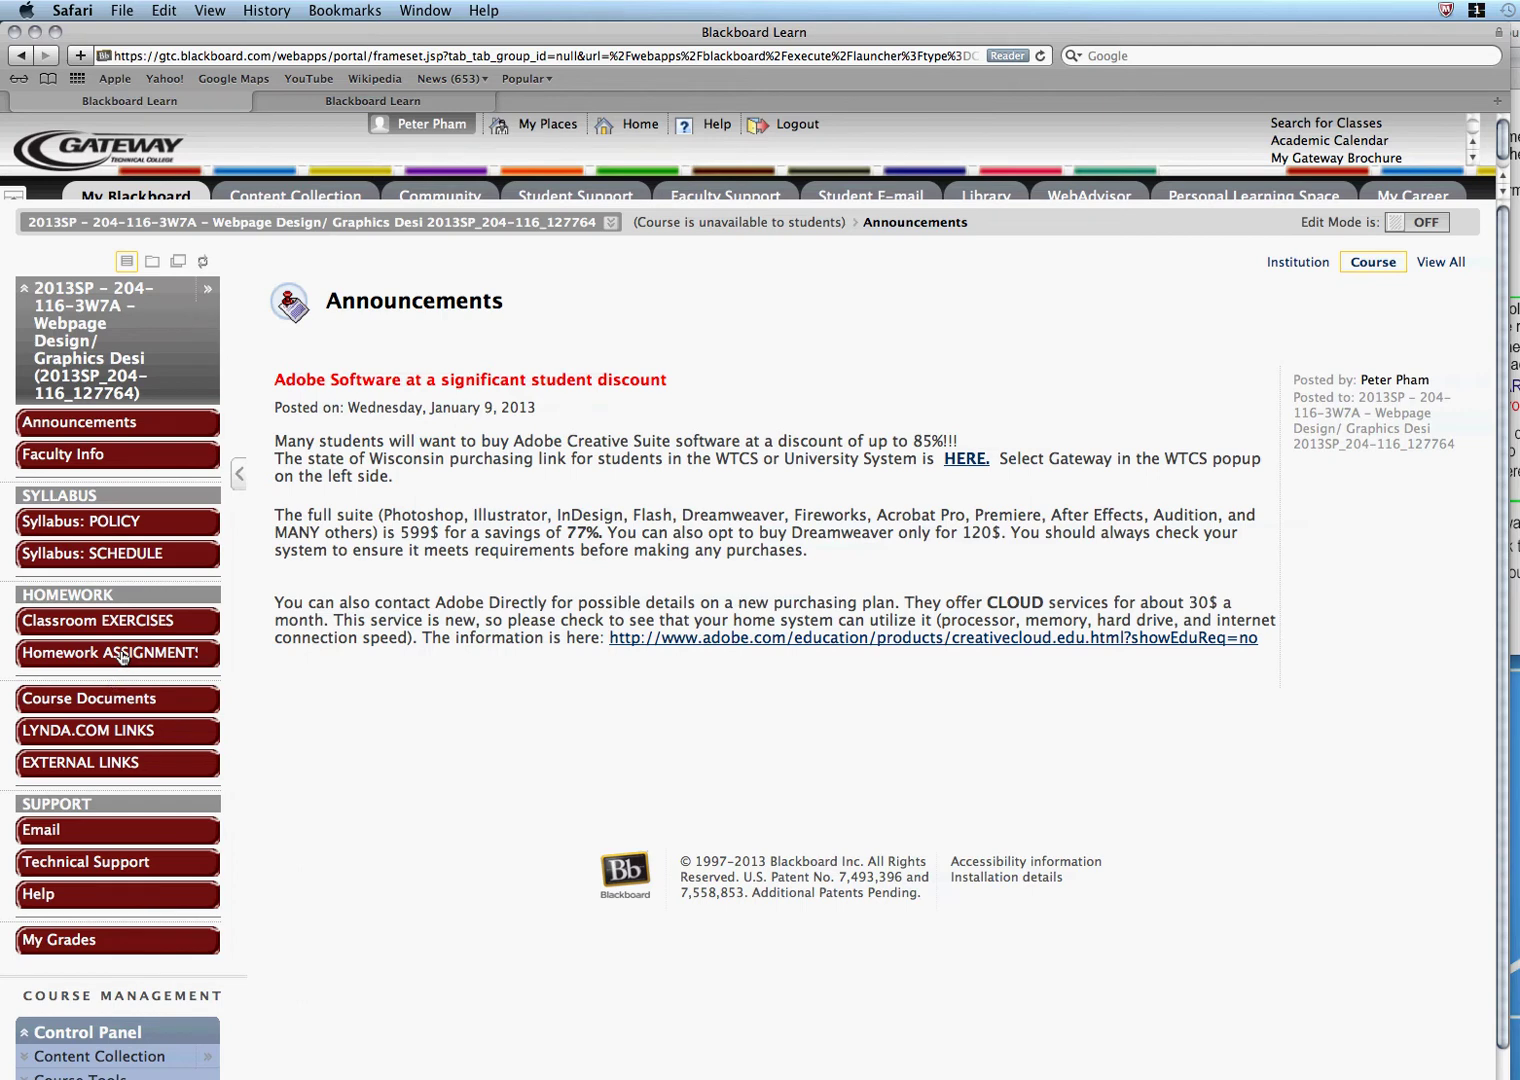
Go to Homework Assignments to list Assignments 1–6 and the Final Project.
click(123, 655)
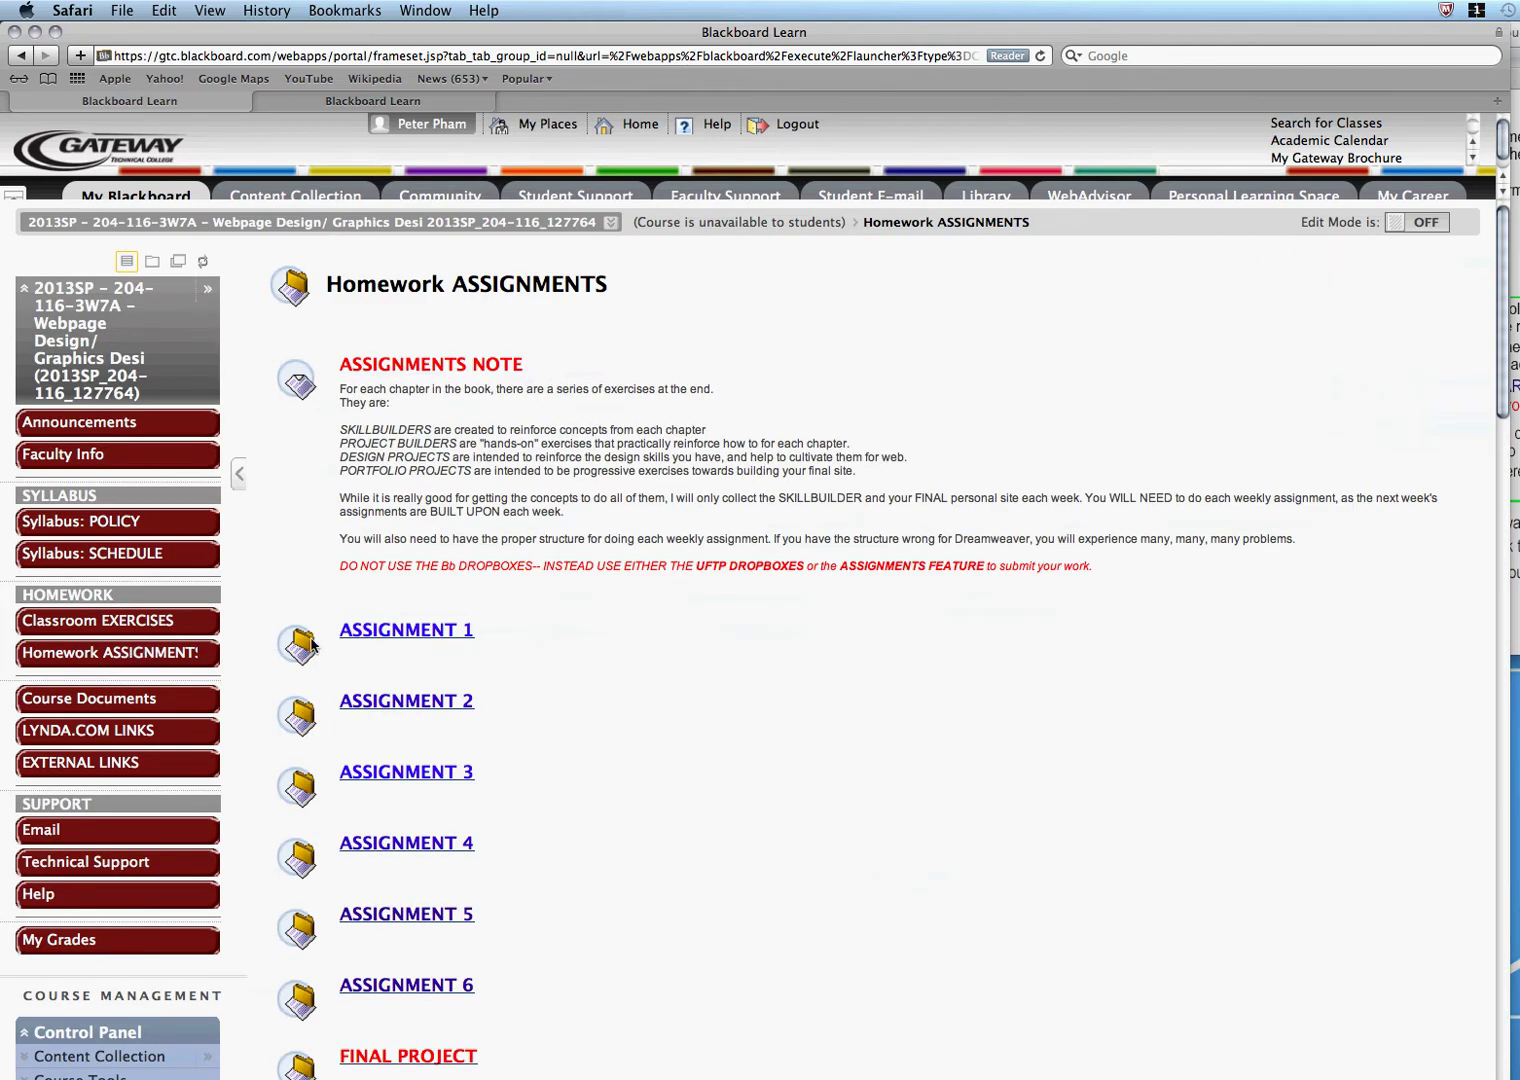
Open the Assignment 1 details page from the Homework Assignments list.
click(406, 630)
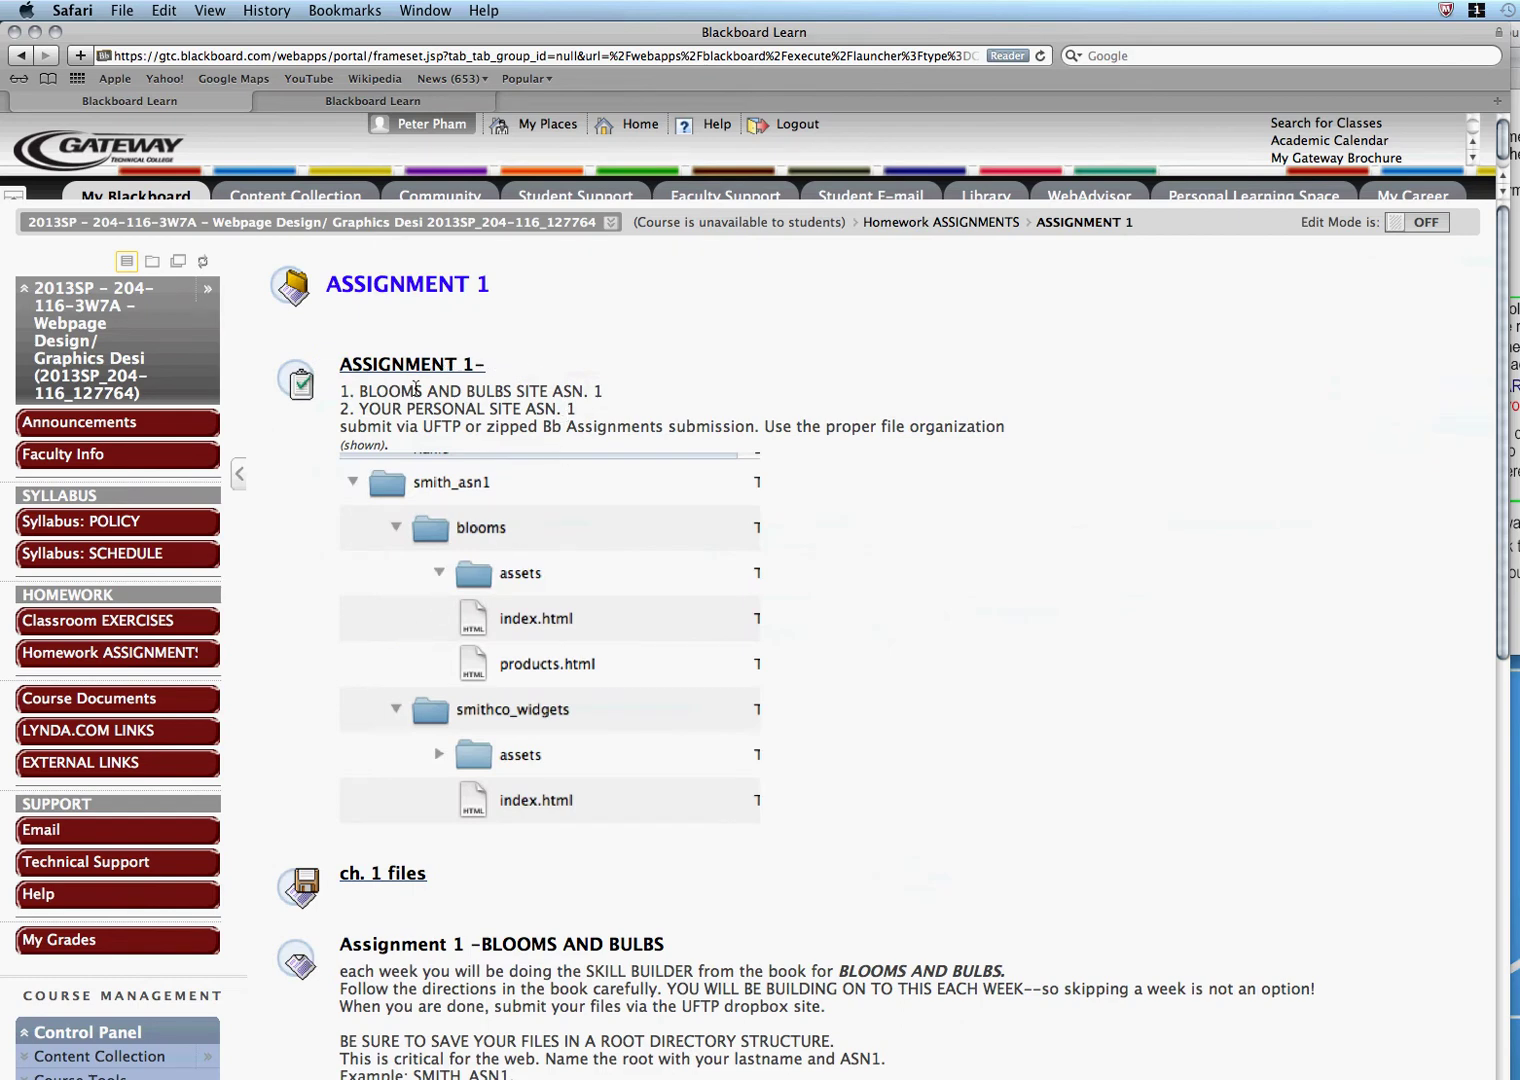
scroll(488, 811, down, 4)
scroll(489, 812, down, 4)
scroll(488, 811, down, 4)
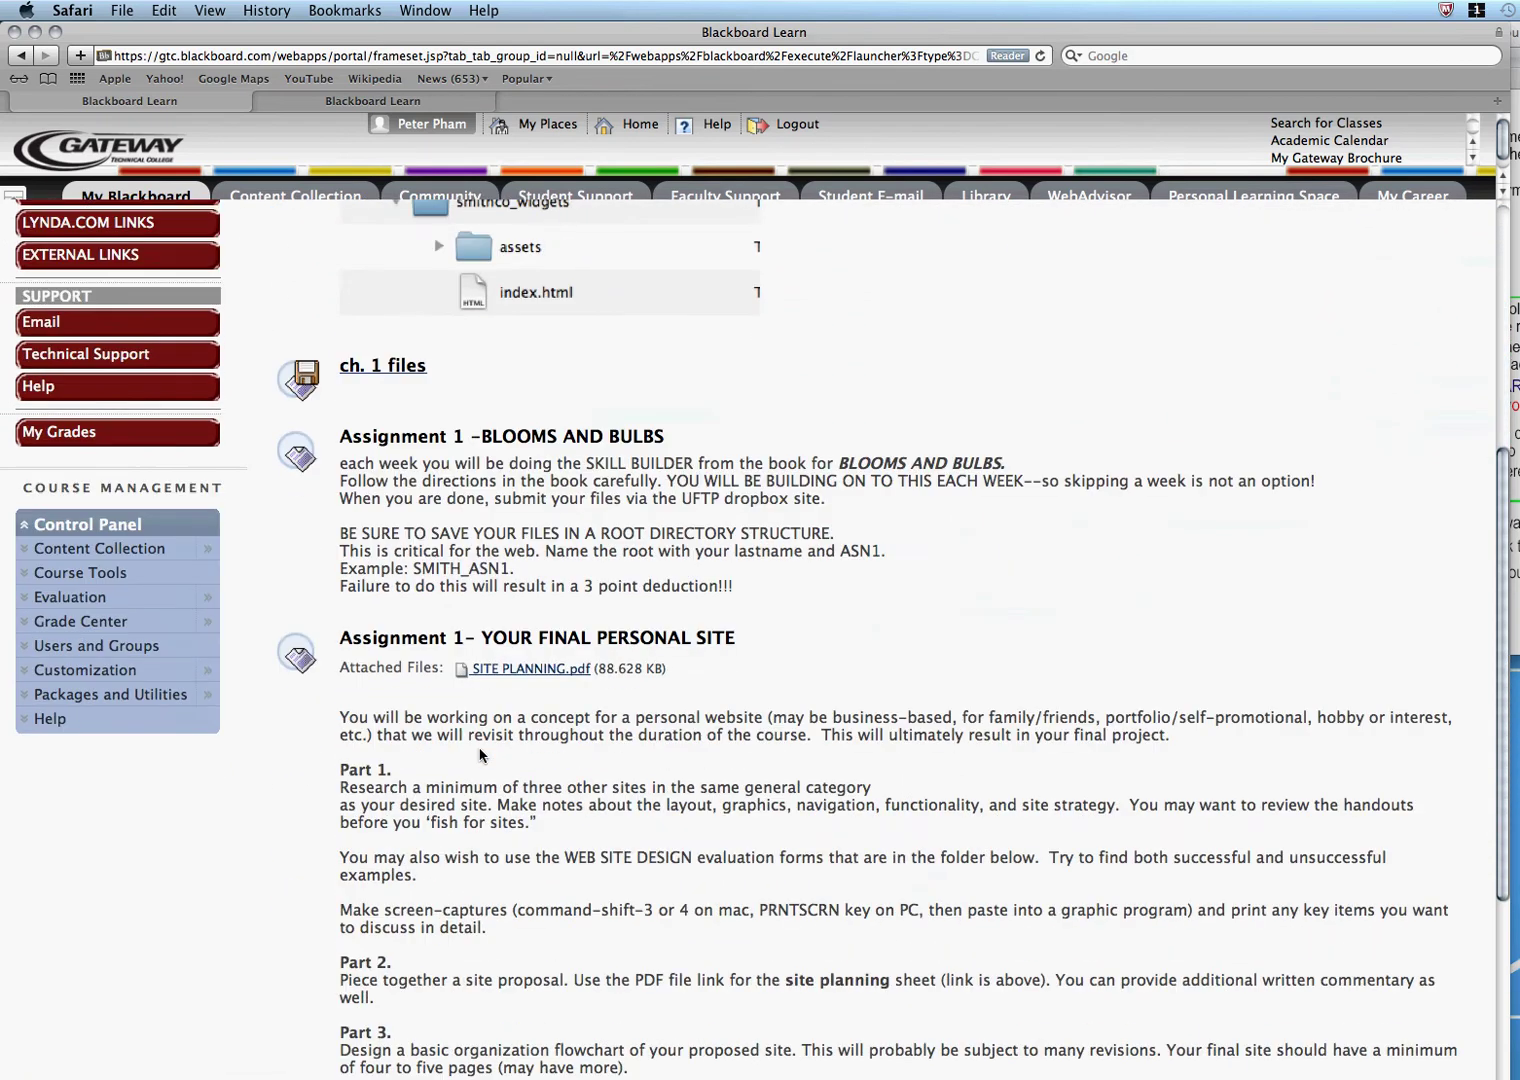
scroll(481, 755, down, 4)
scroll(481, 754, down, 4)
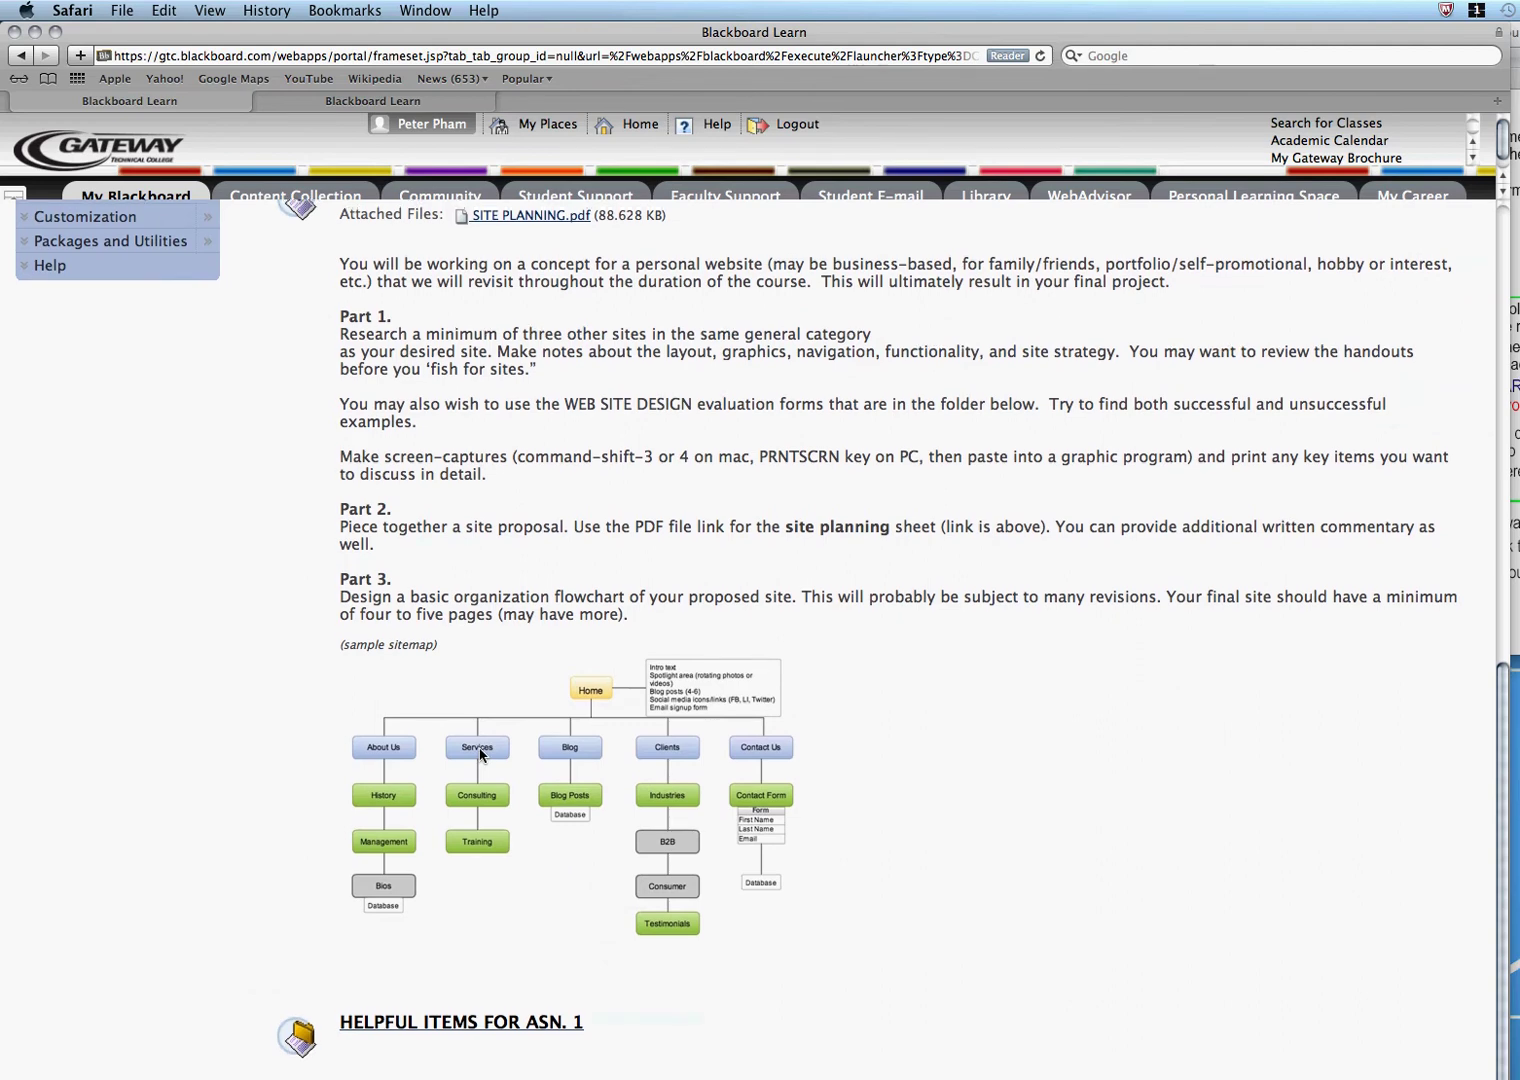
scroll(481, 755, up, 4)
scroll(481, 754, up, 4)
scroll(482, 754, up, 4)
scroll(481, 754, up, 5)
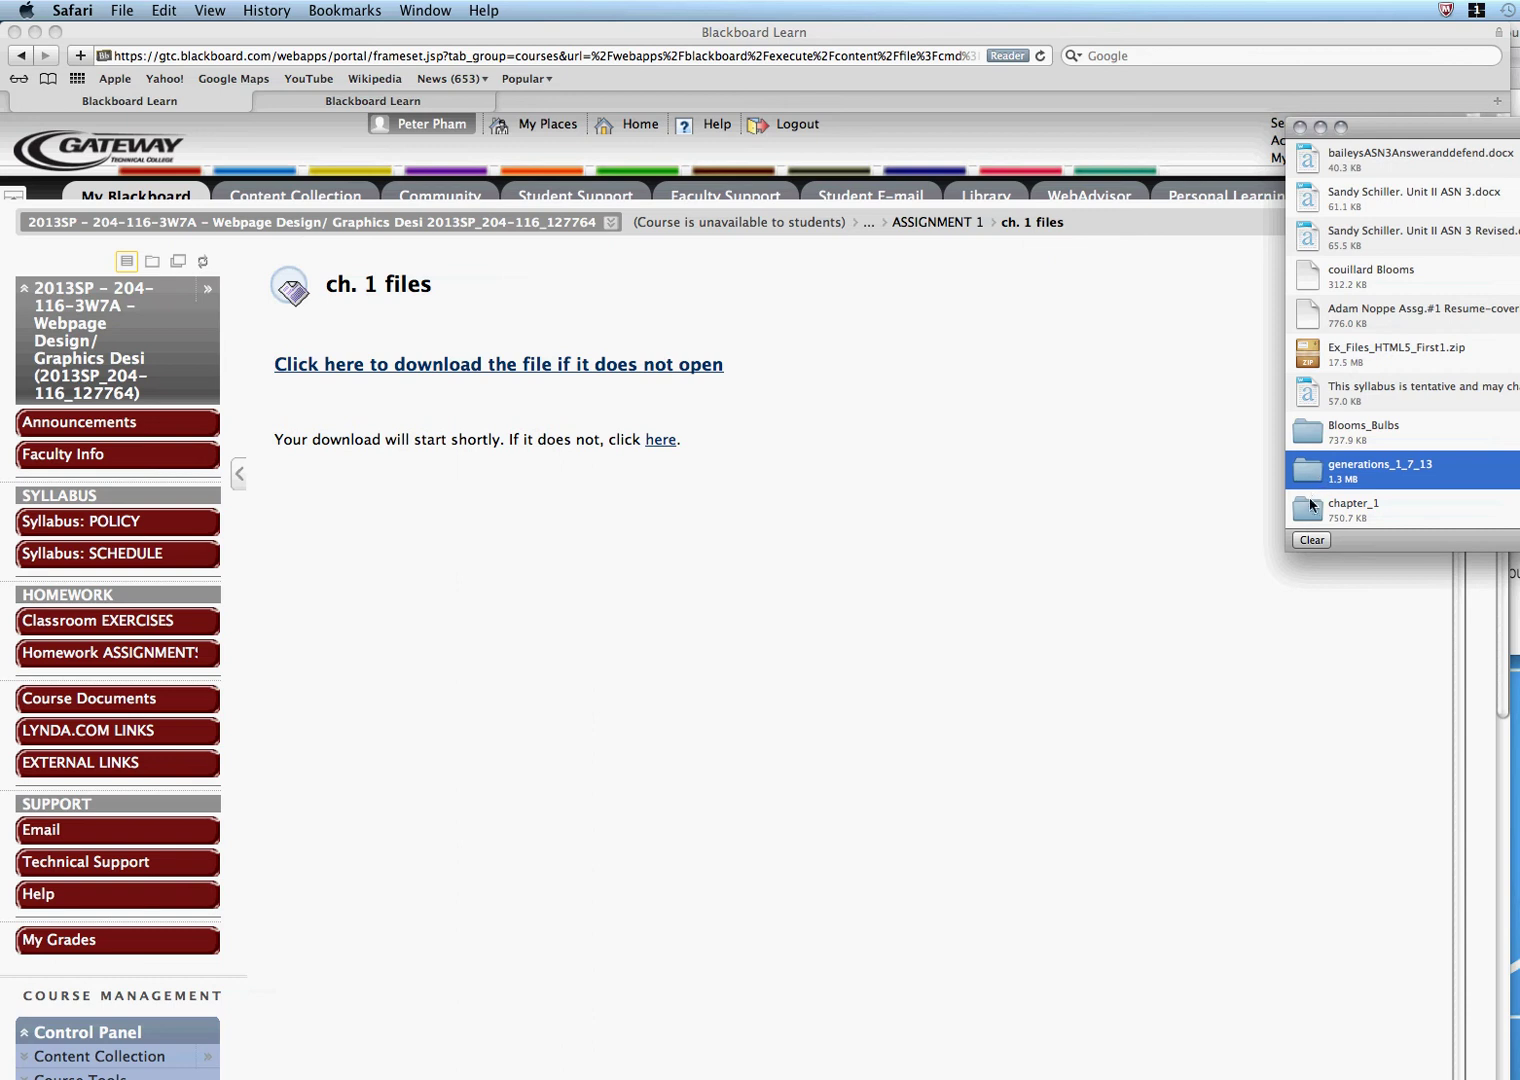
Reveal chapter_1 from Downloads in Finder and switch it to icon view.
double_click(1312, 514)
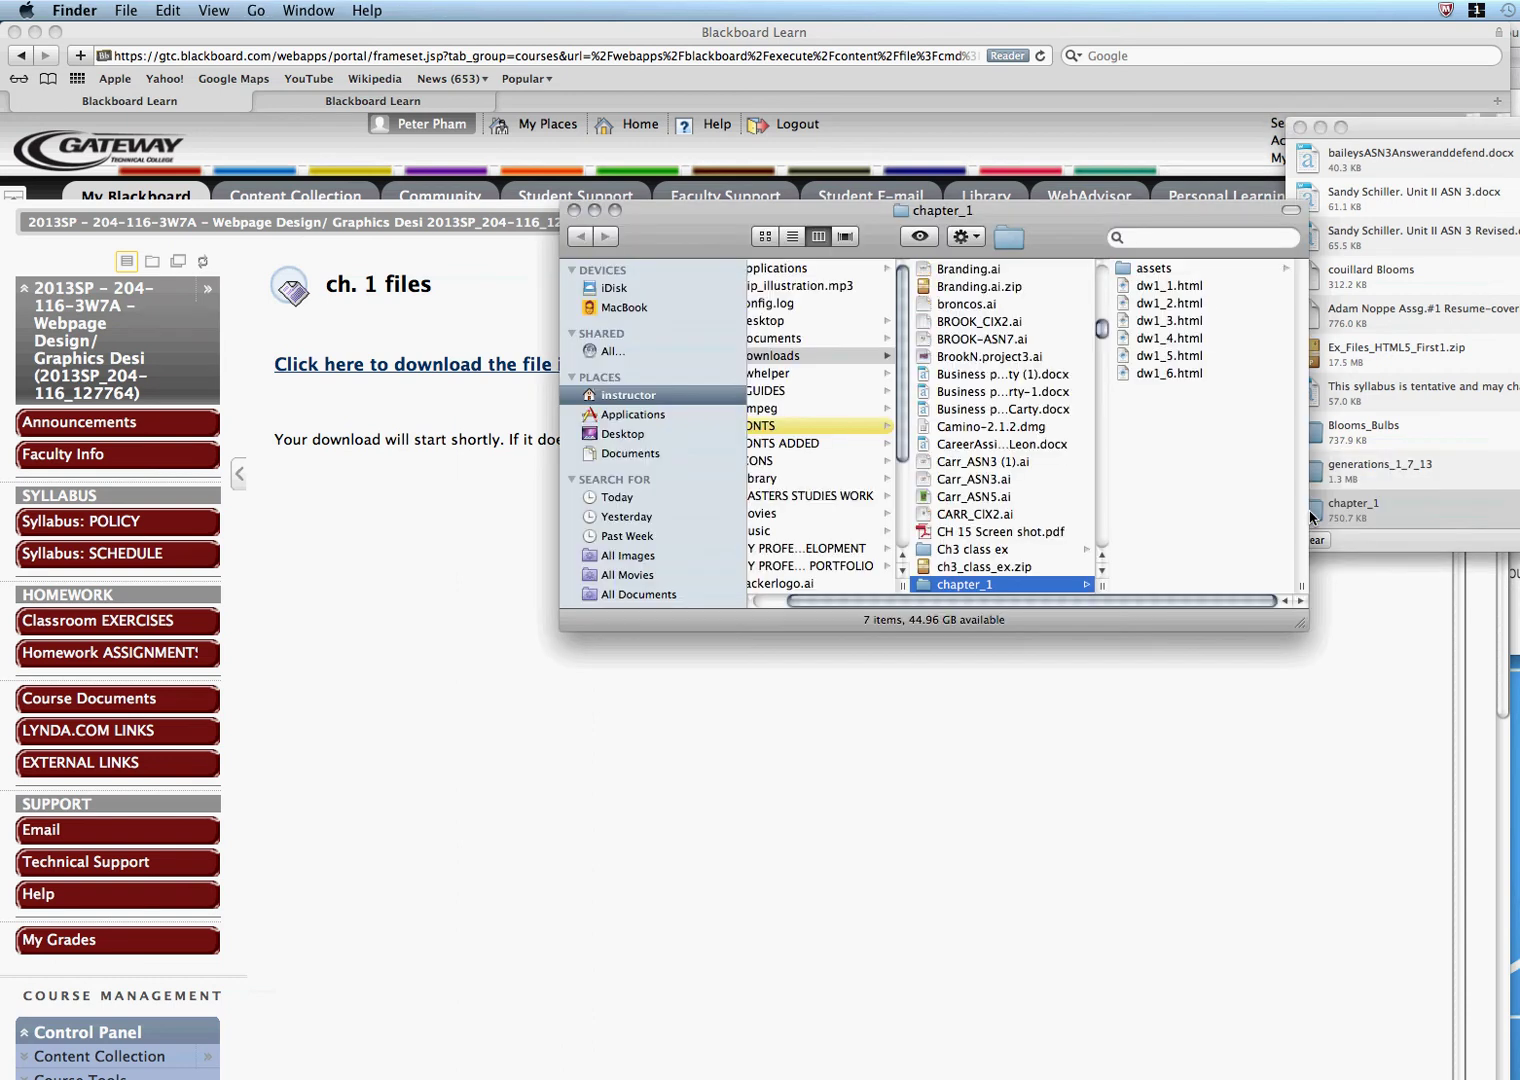
click(762, 237)
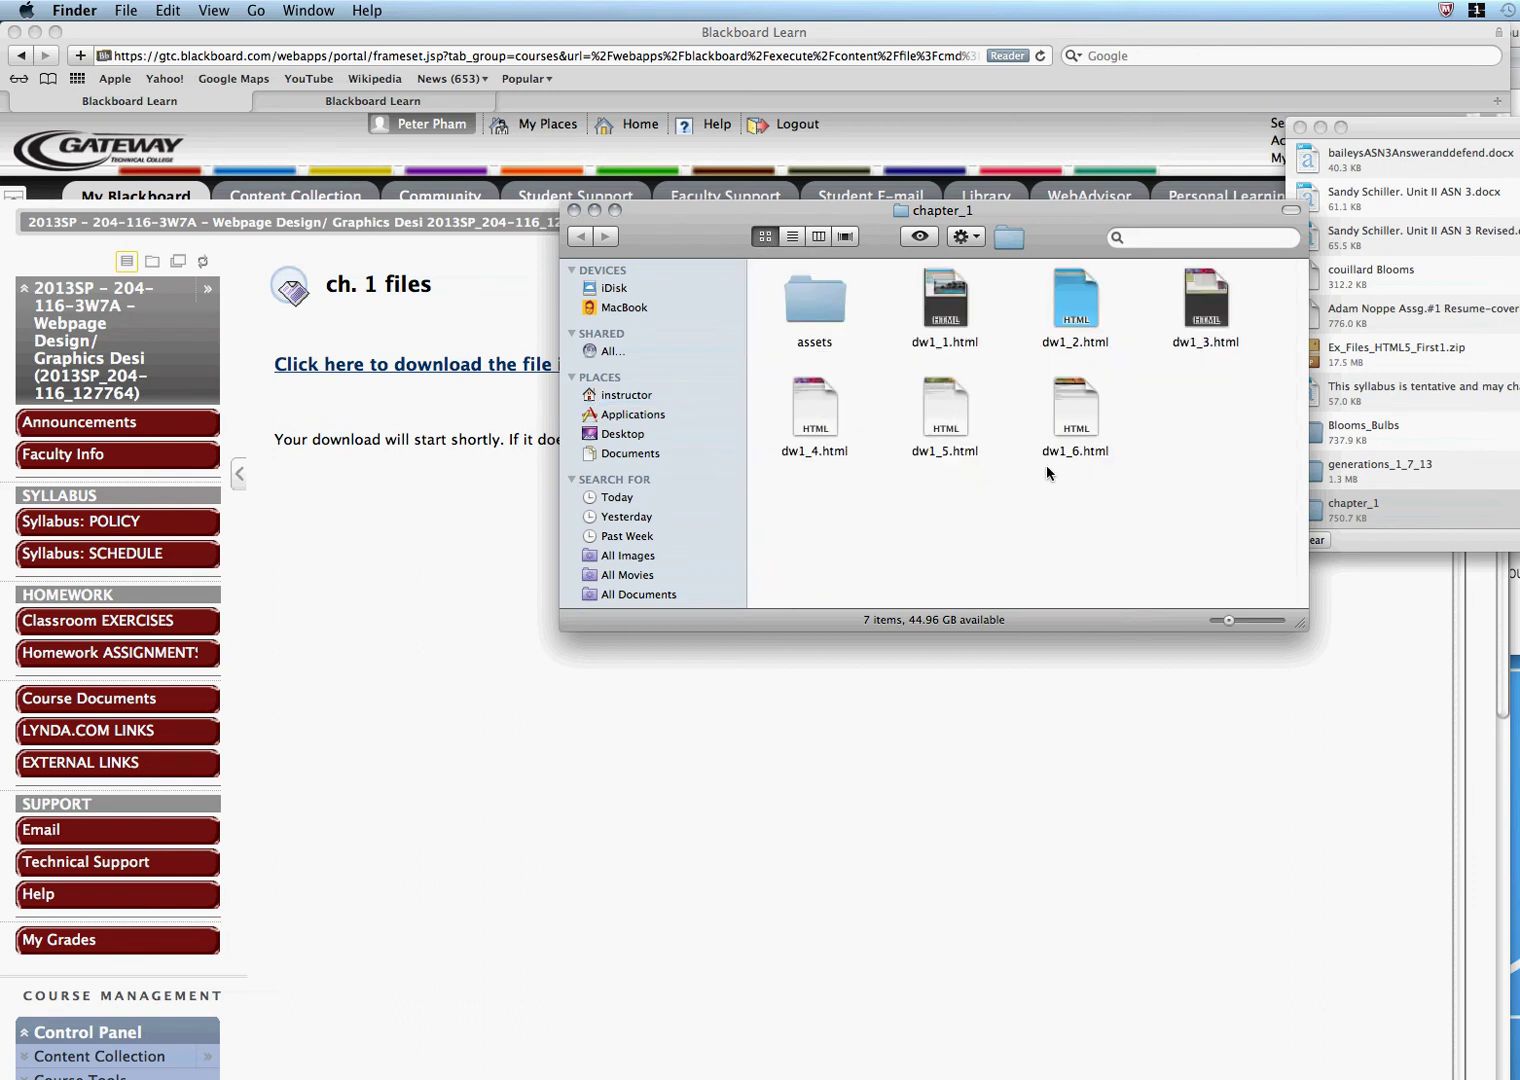